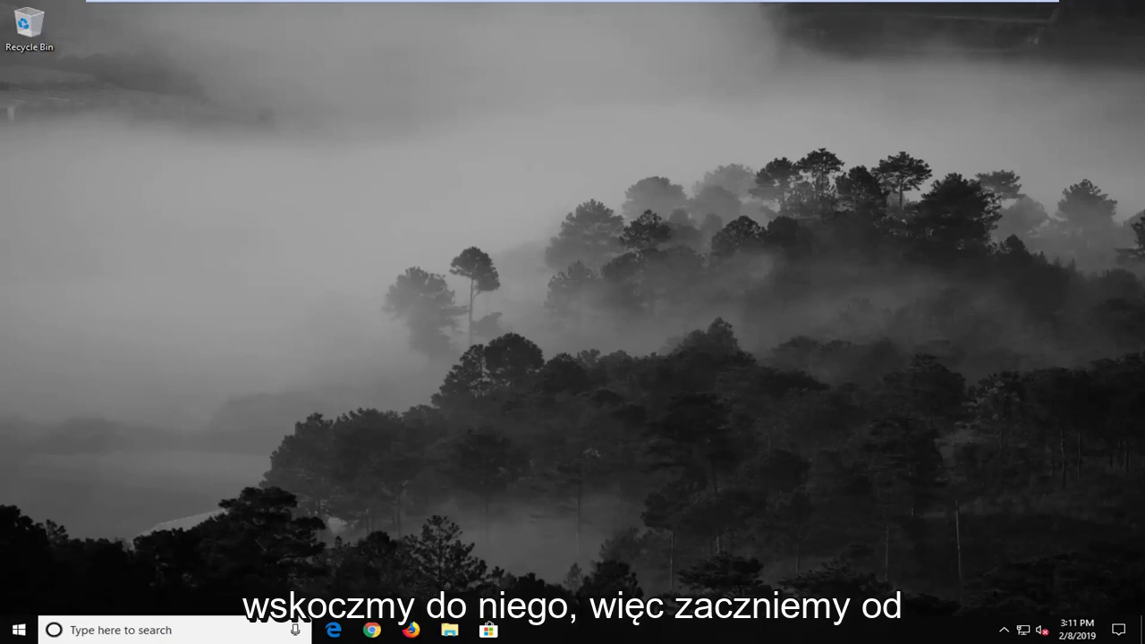
Search the Start menu for regedit and run Registry Editor as administrator, approving the prompt
click(18, 630)
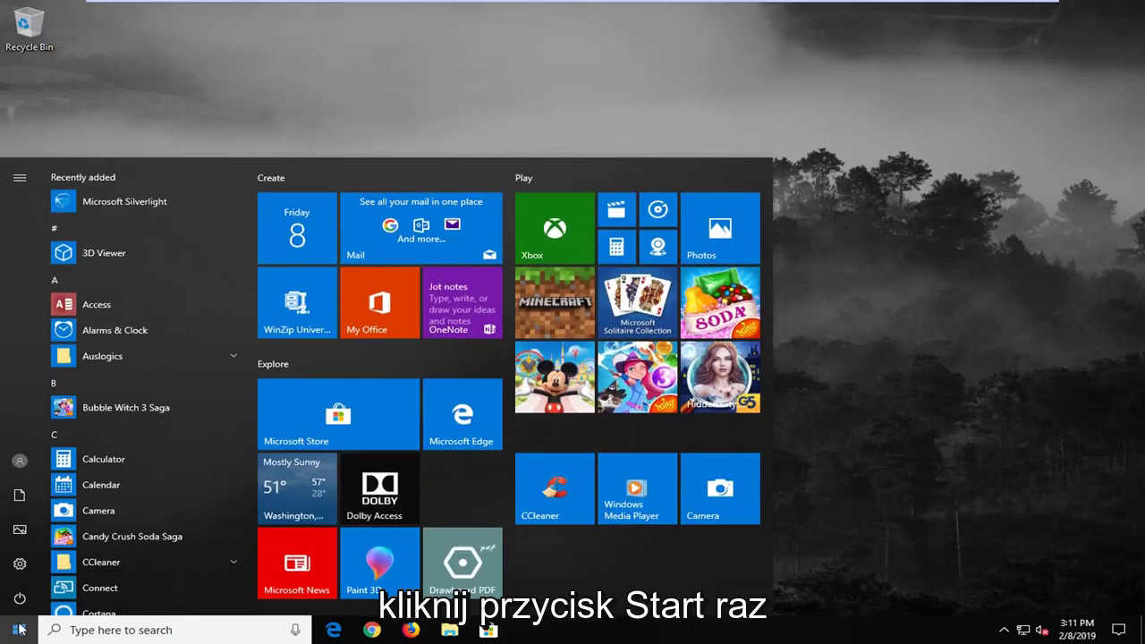
text(regedit)
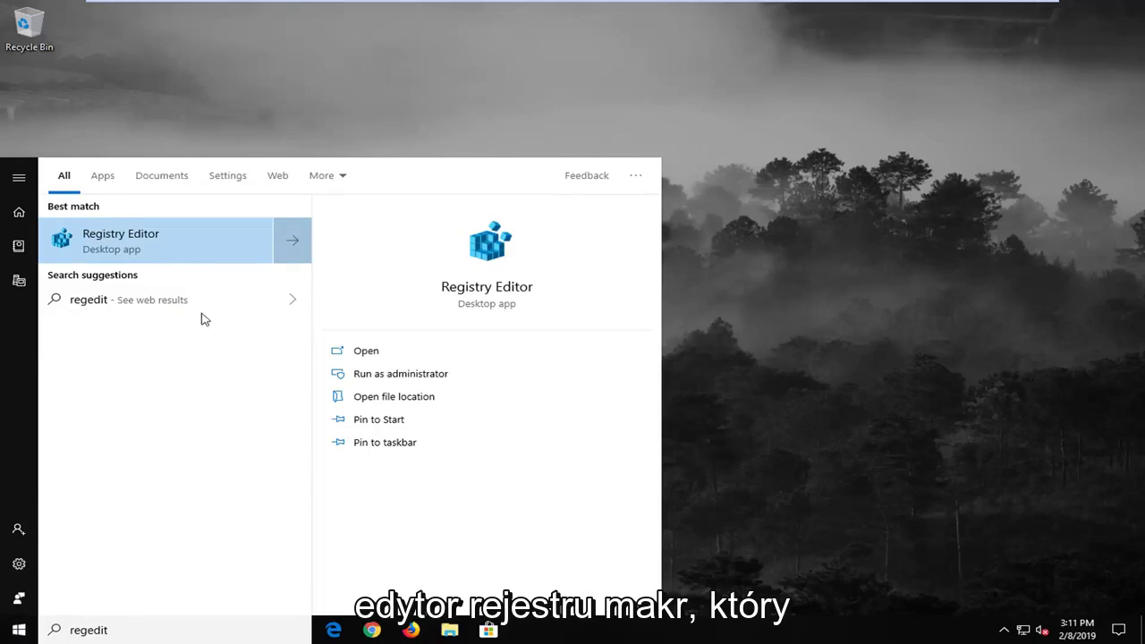
right_click(200, 240)
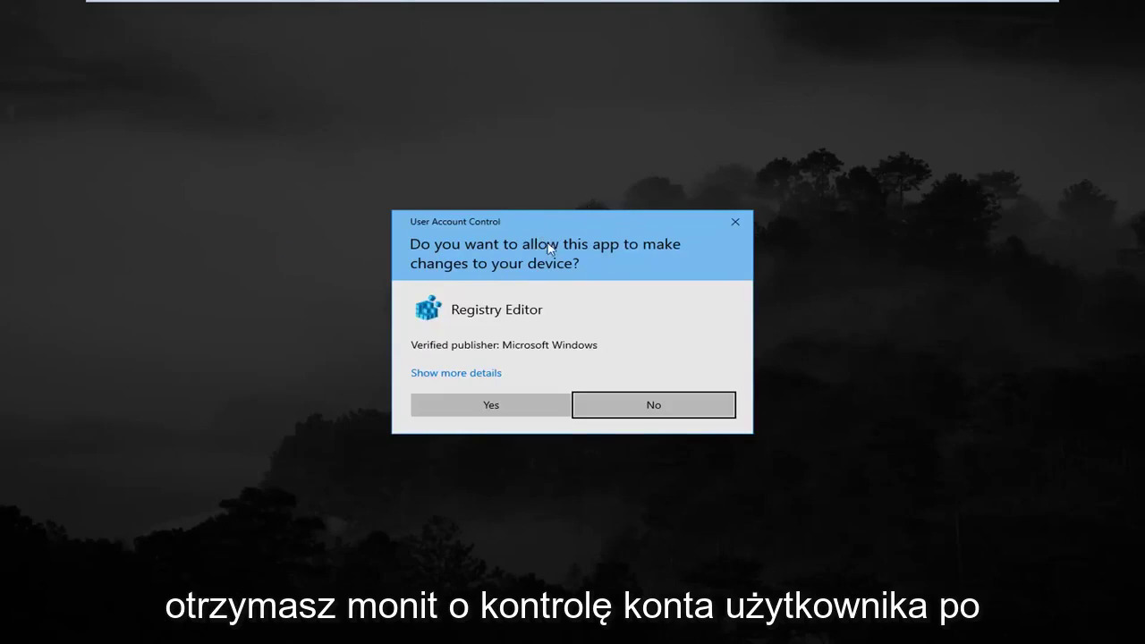
click(480, 403)
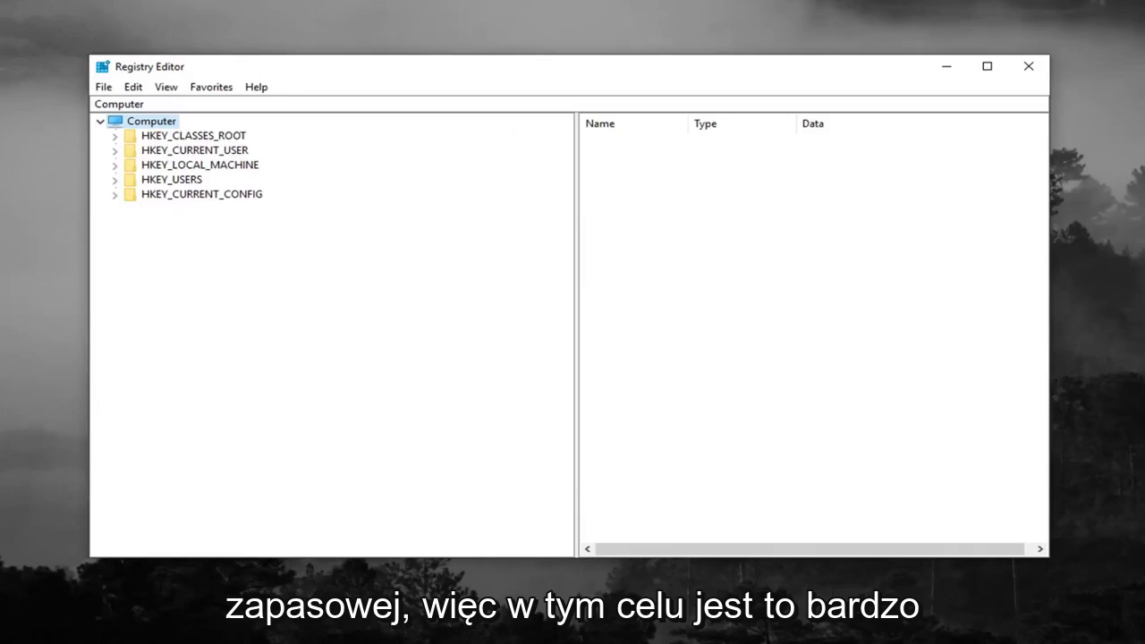
click(105, 91)
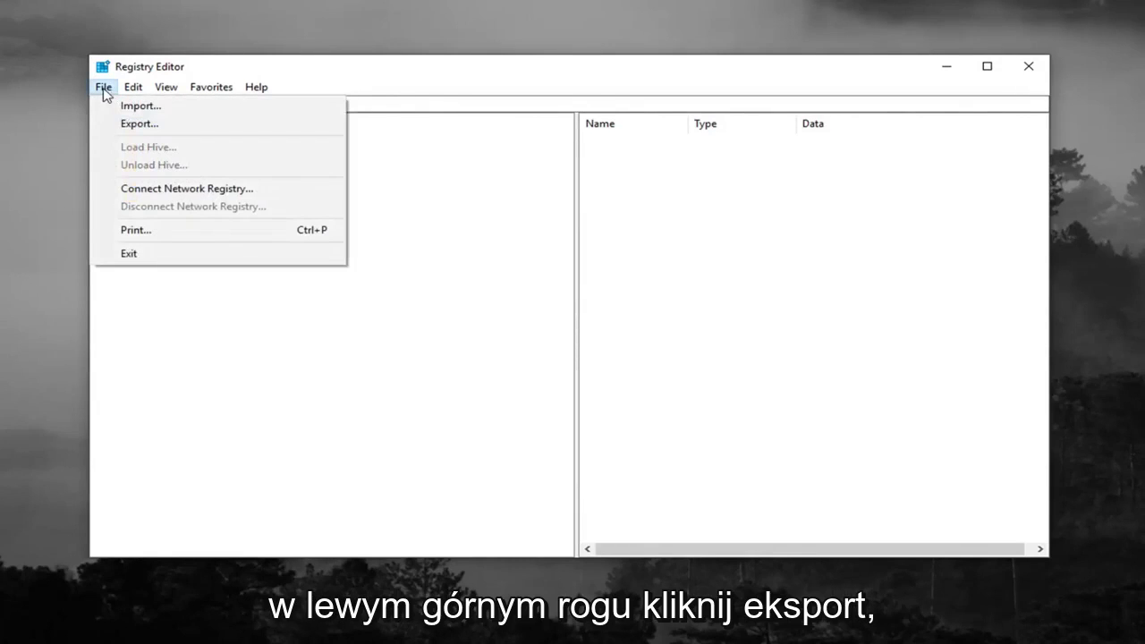
click(131, 124)
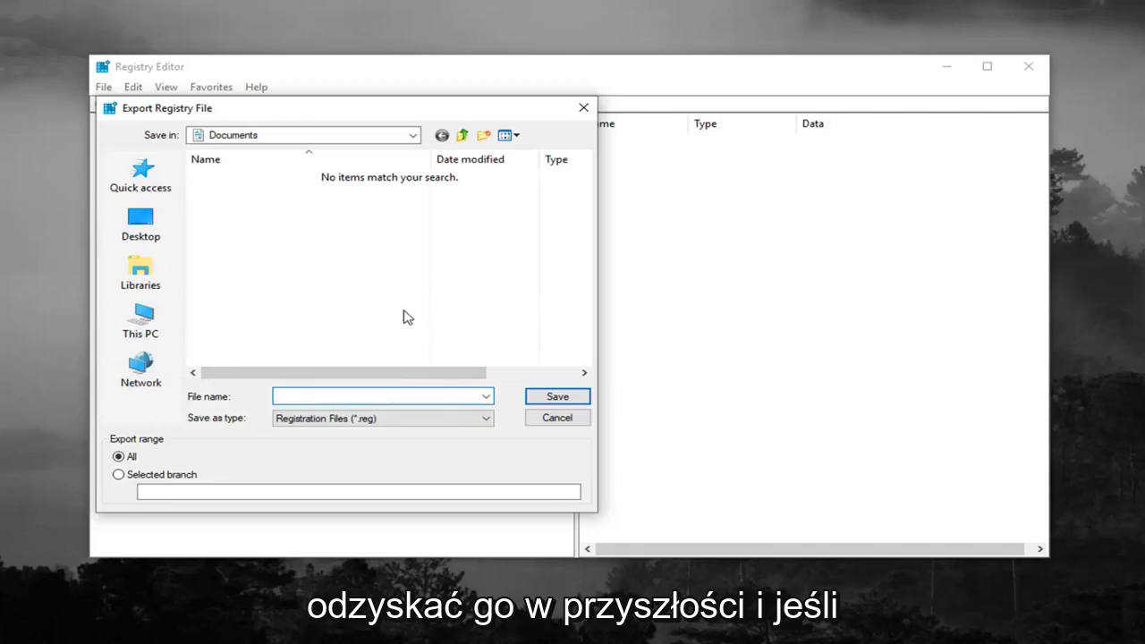
click(552, 421)
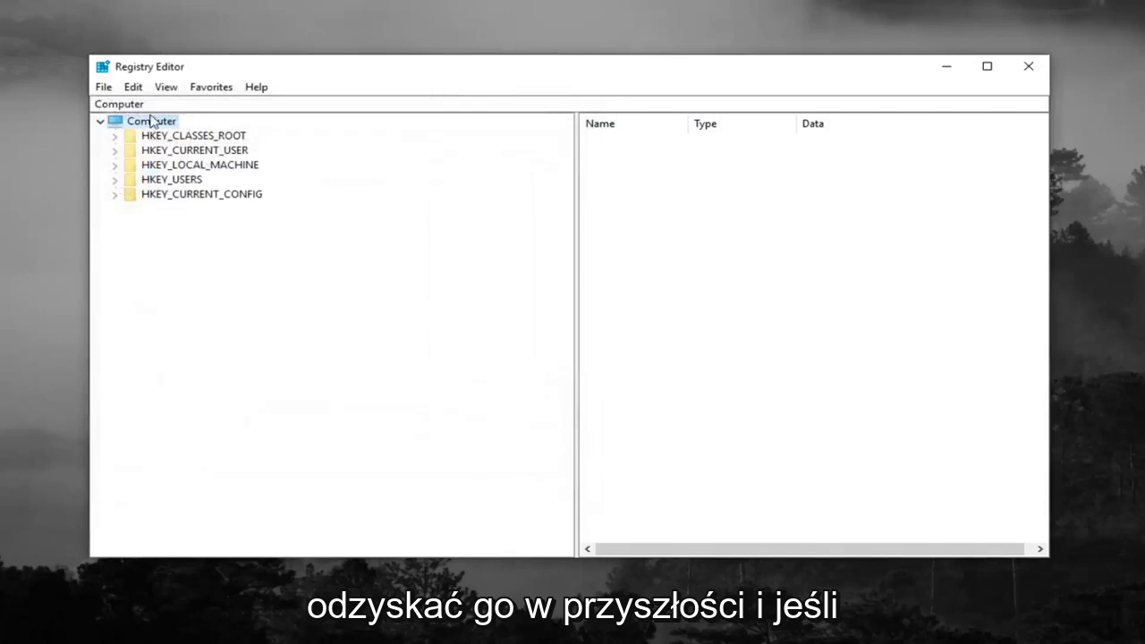
click(104, 86)
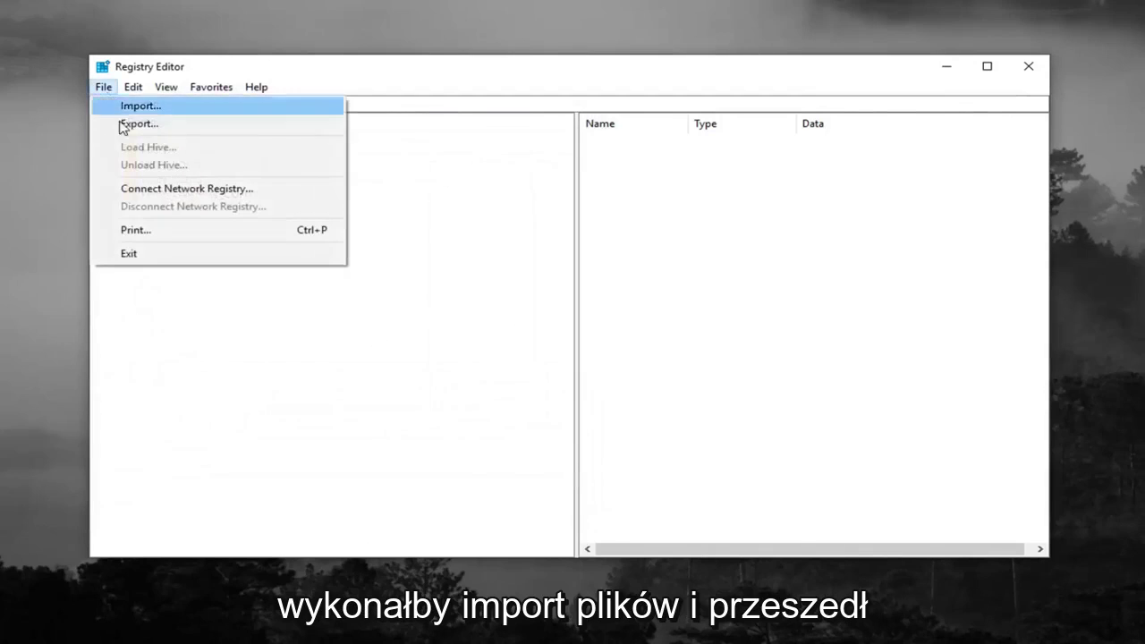
click(139, 107)
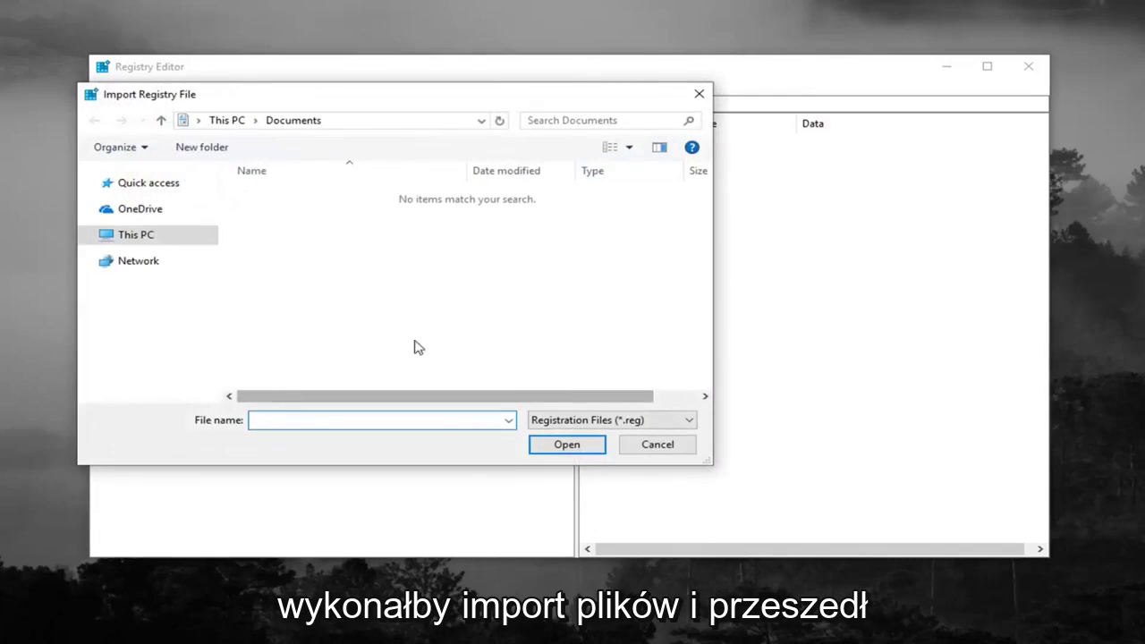
click(657, 445)
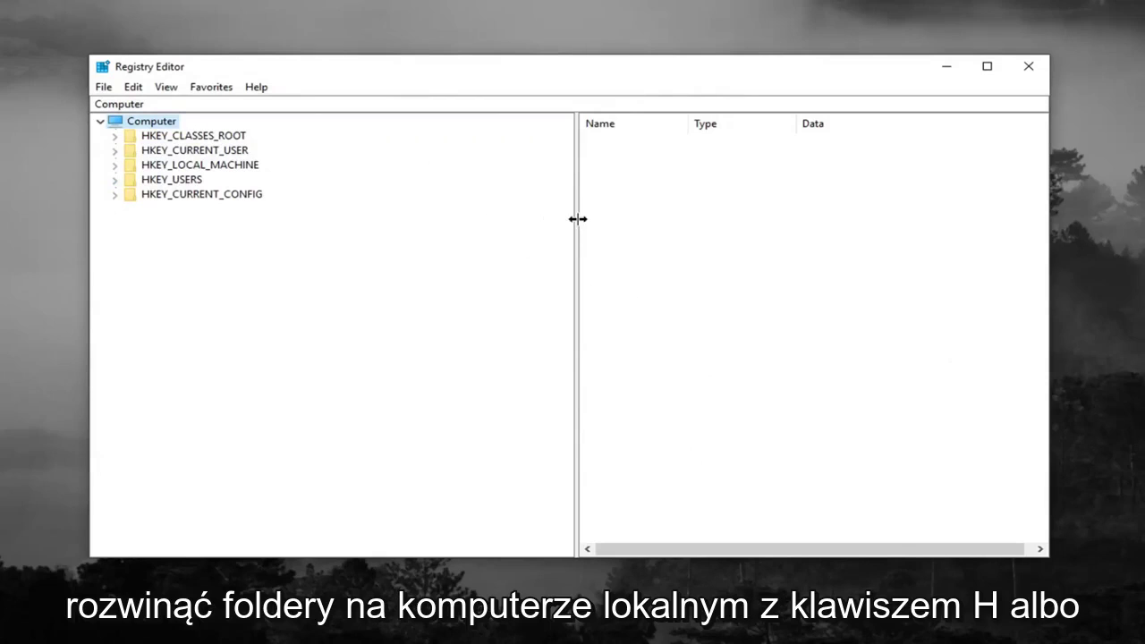
Expand HKEY_LOCAL_MACHINE\SYSTEM\CurrentControlSet\Control\Class to reveal its device class GUID subkeys
click(201, 168)
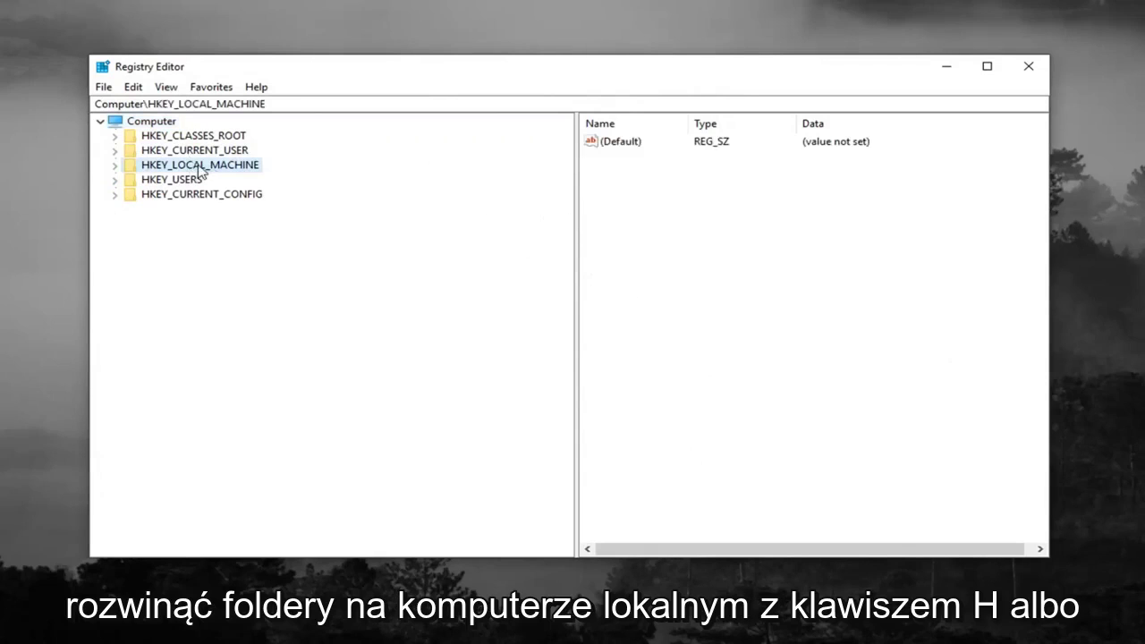
click(114, 166)
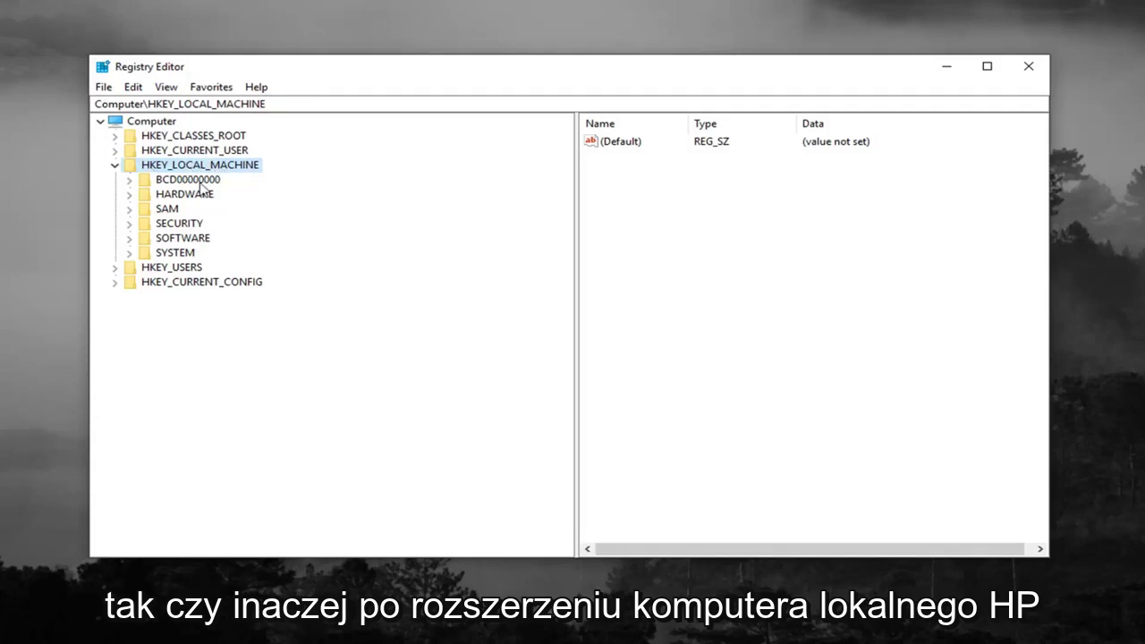
click(170, 253)
click(129, 253)
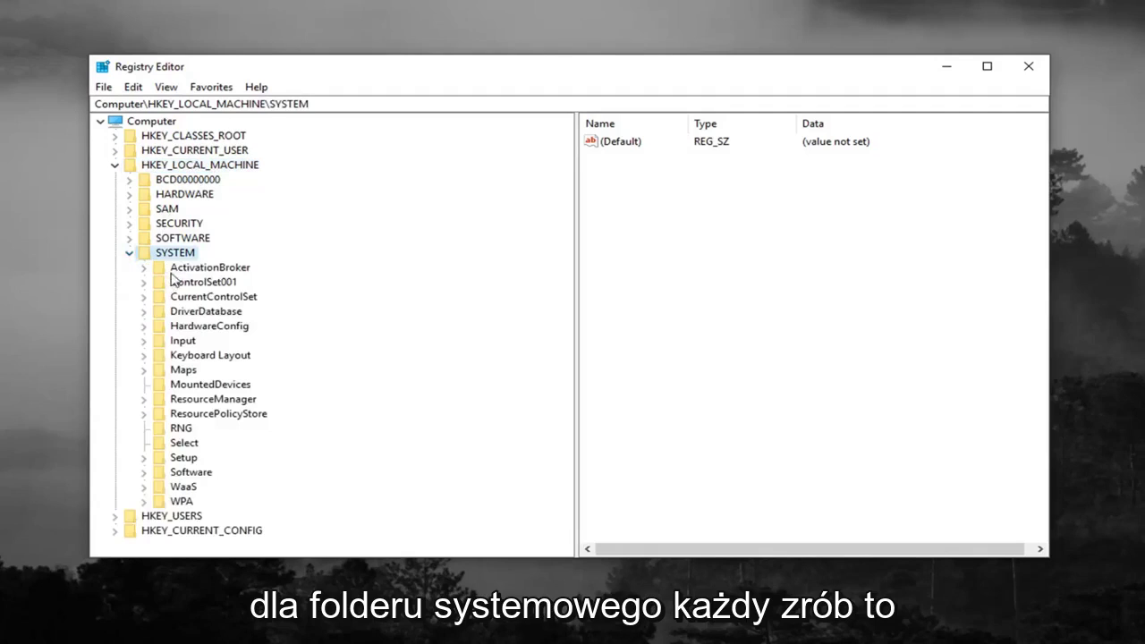
click(211, 298)
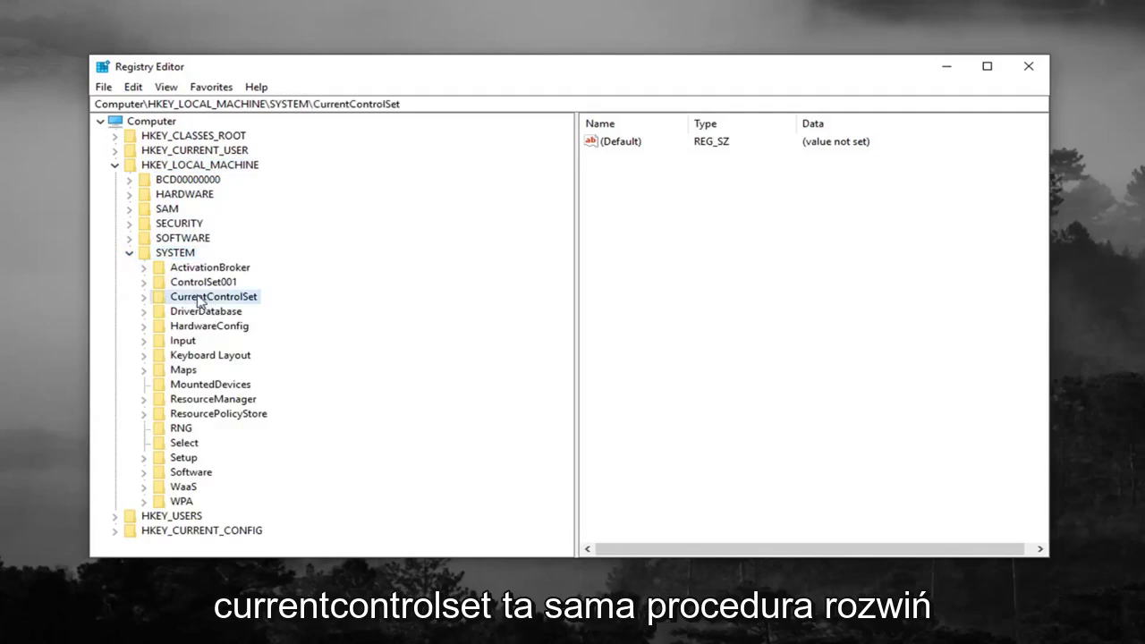
click(143, 297)
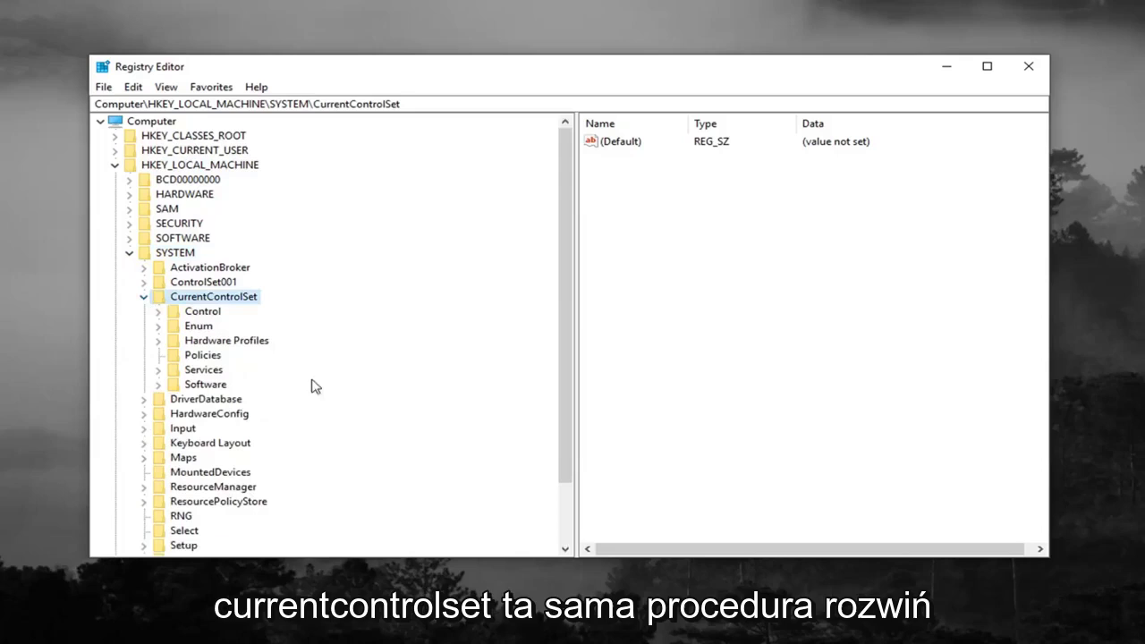
click(191, 313)
click(158, 312)
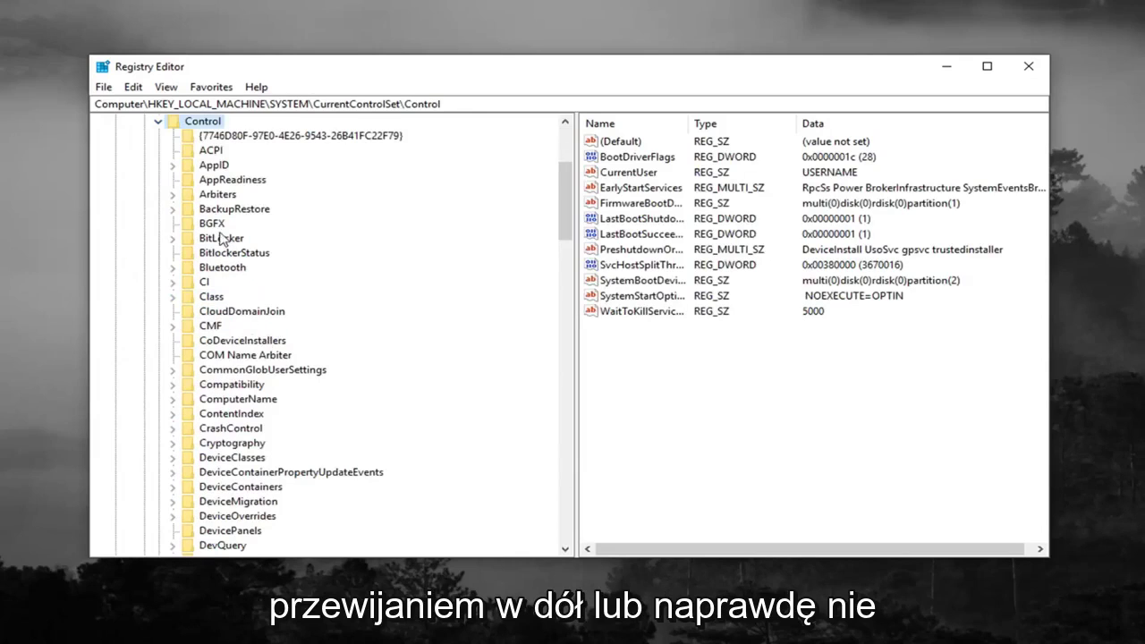
click(212, 297)
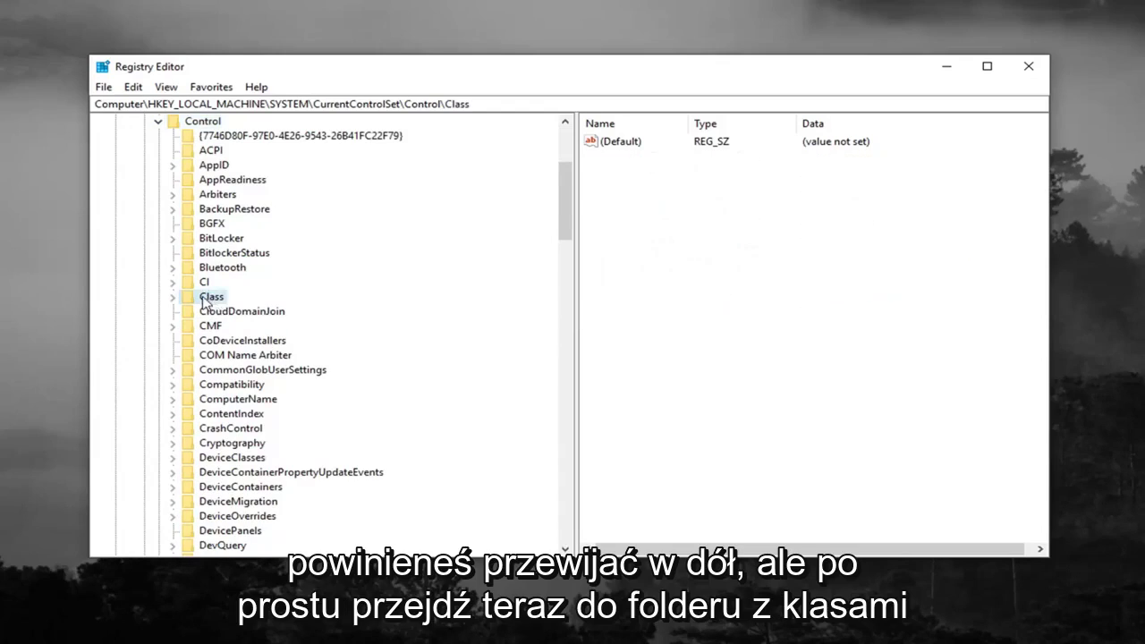
click(173, 297)
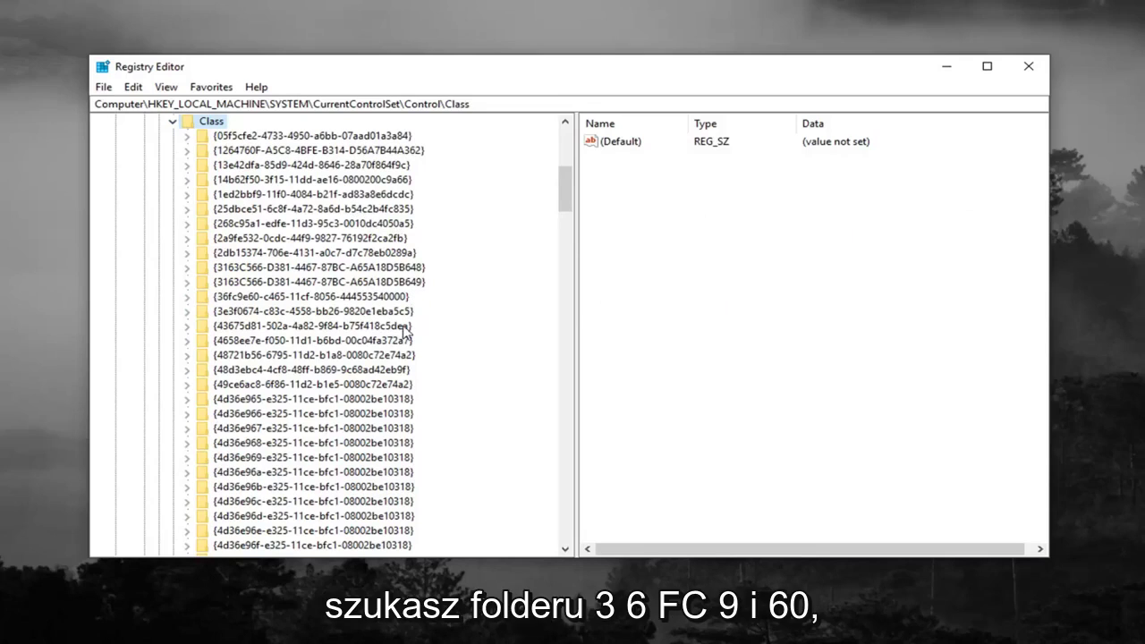
click(234, 297)
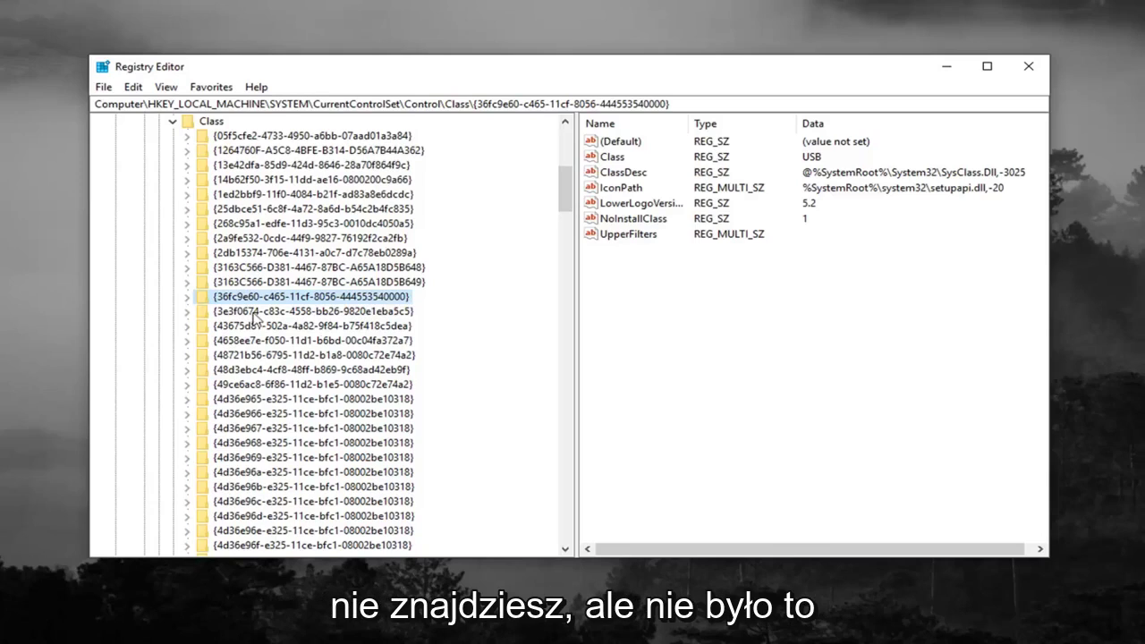
click(622, 235)
right_click(624, 238)
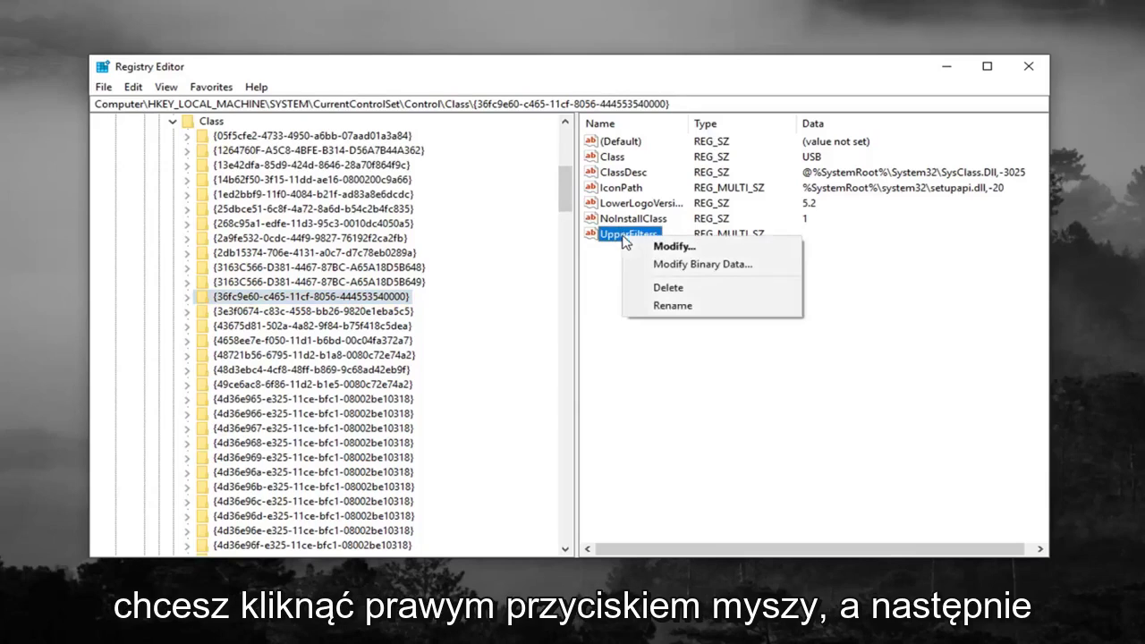
click(656, 288)
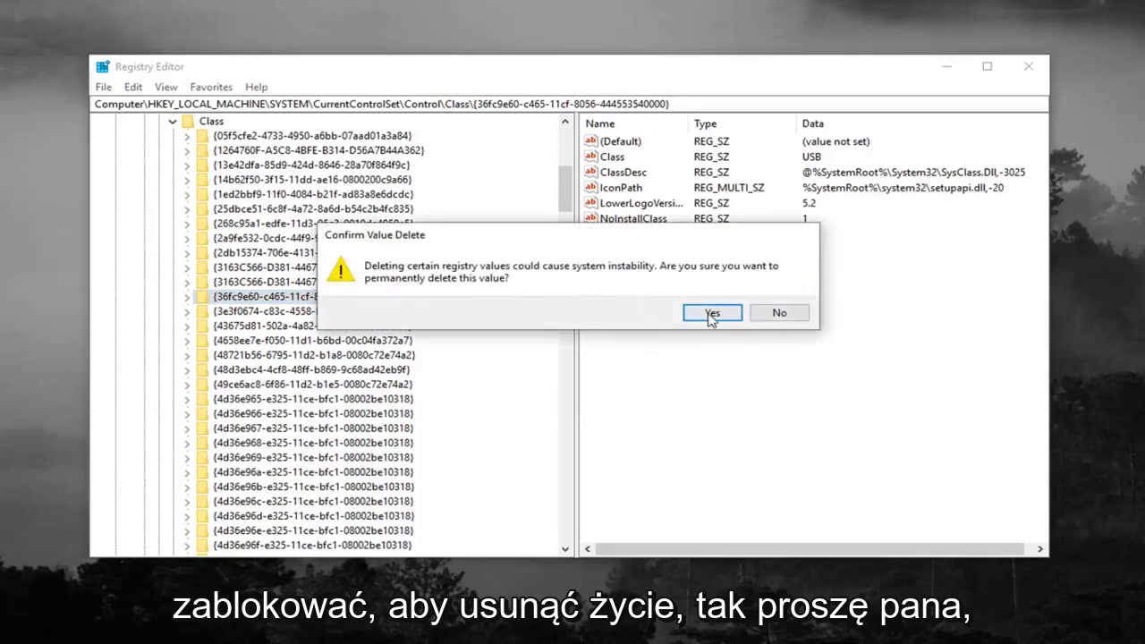
click(713, 313)
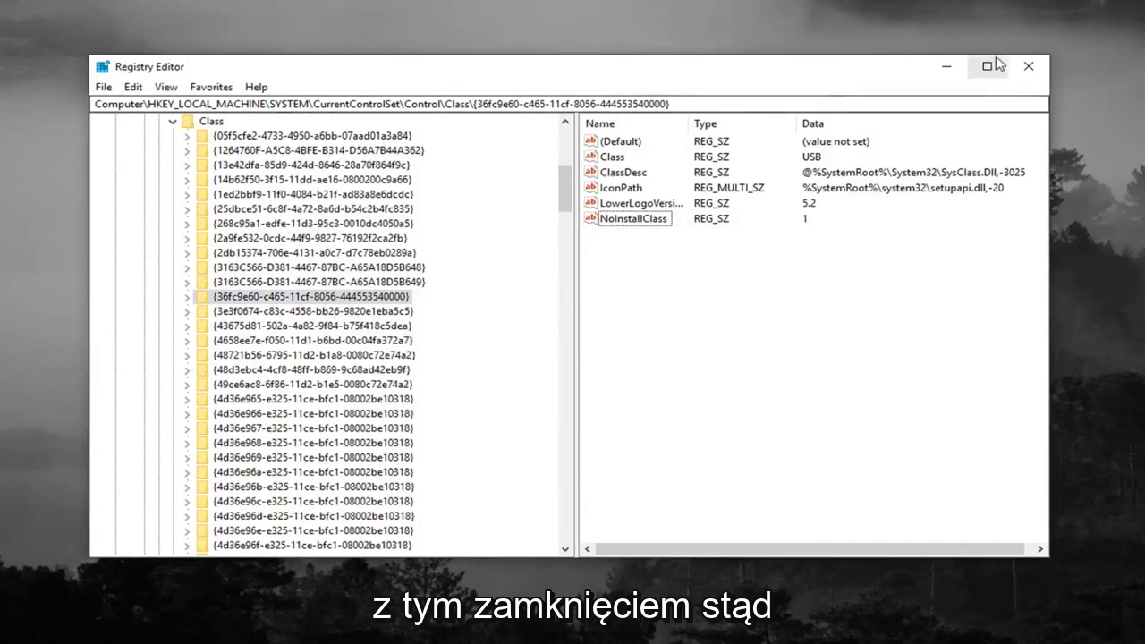
click(1027, 66)
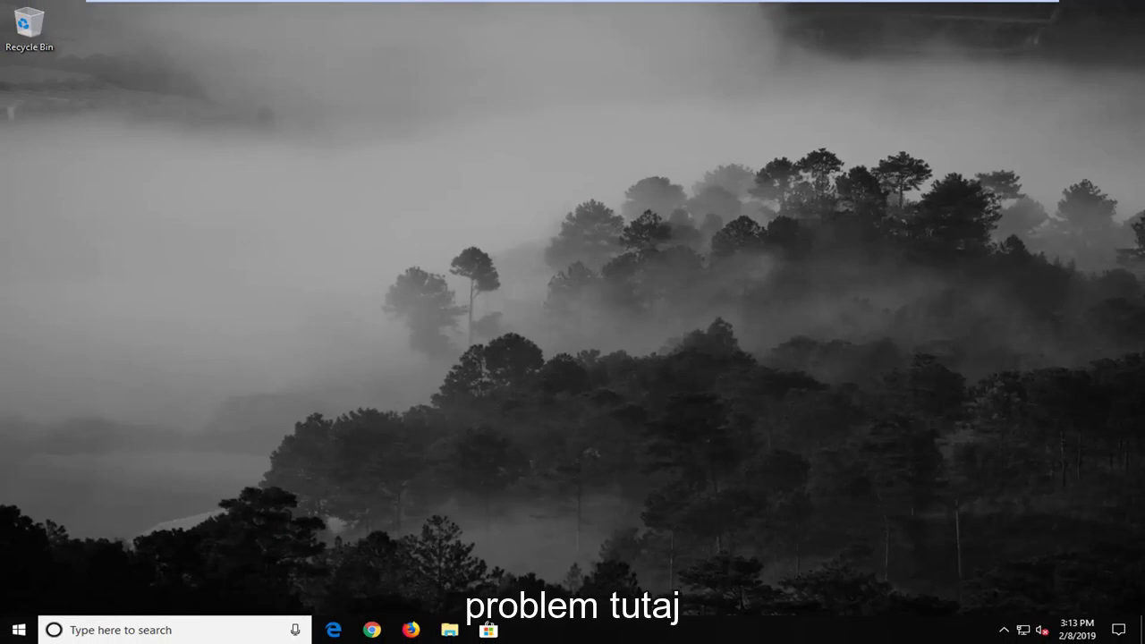
Search the Start menu for 'device manager' and launch the best match
click(18, 630)
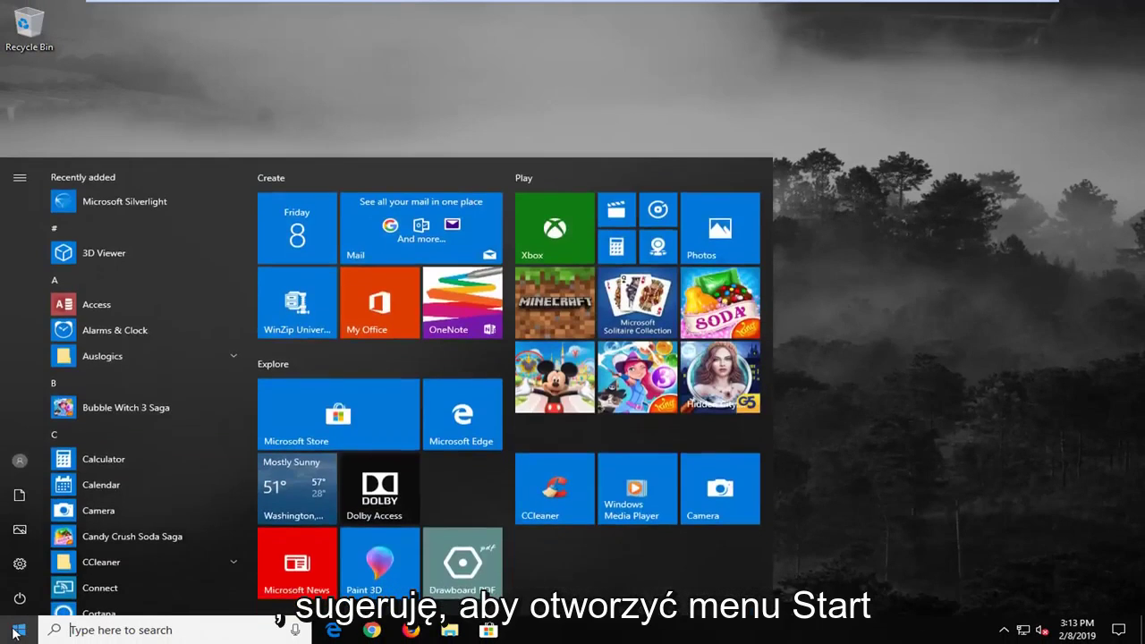
text(device manager)
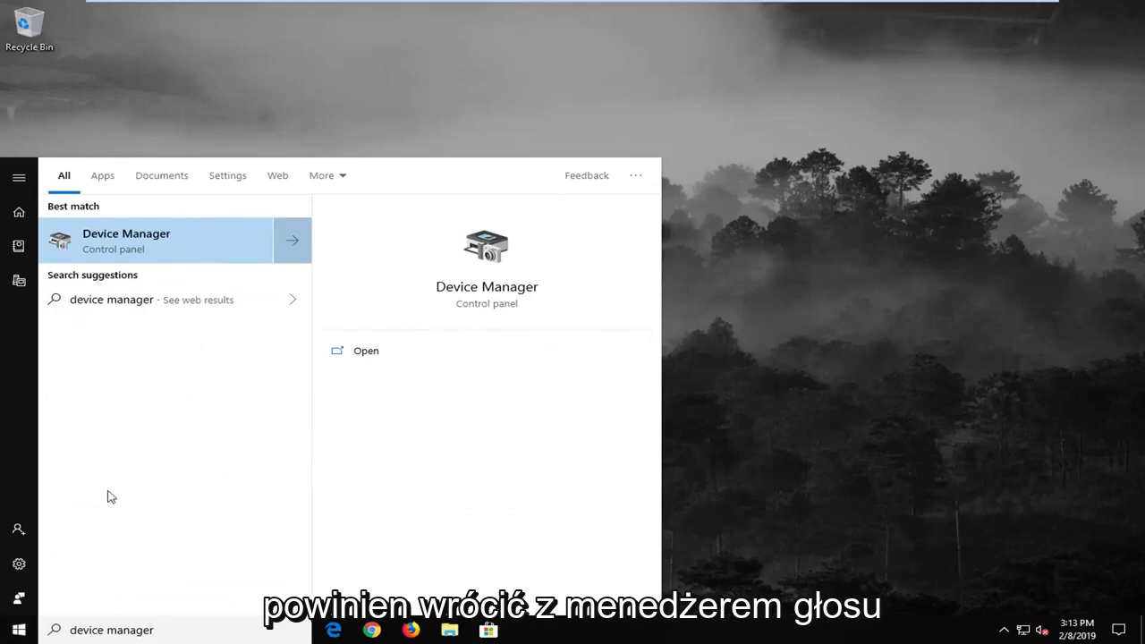
click(172, 265)
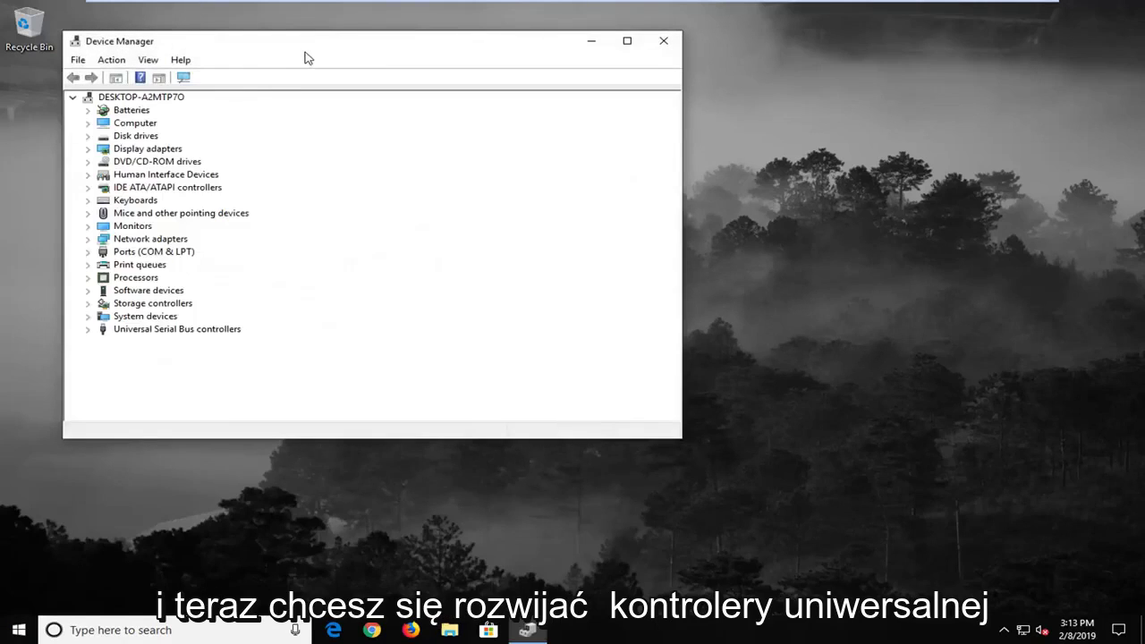
Expand Universal Serial Bus controllers and browse its hubs and host controllers
drag(304, 58, 541, 80)
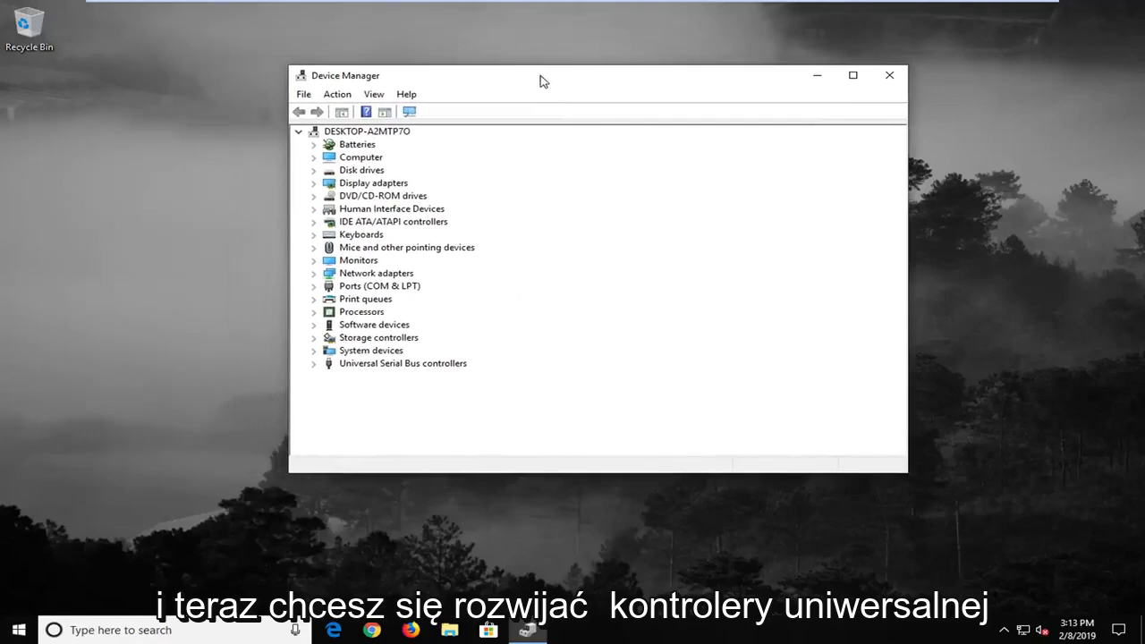
click(376, 365)
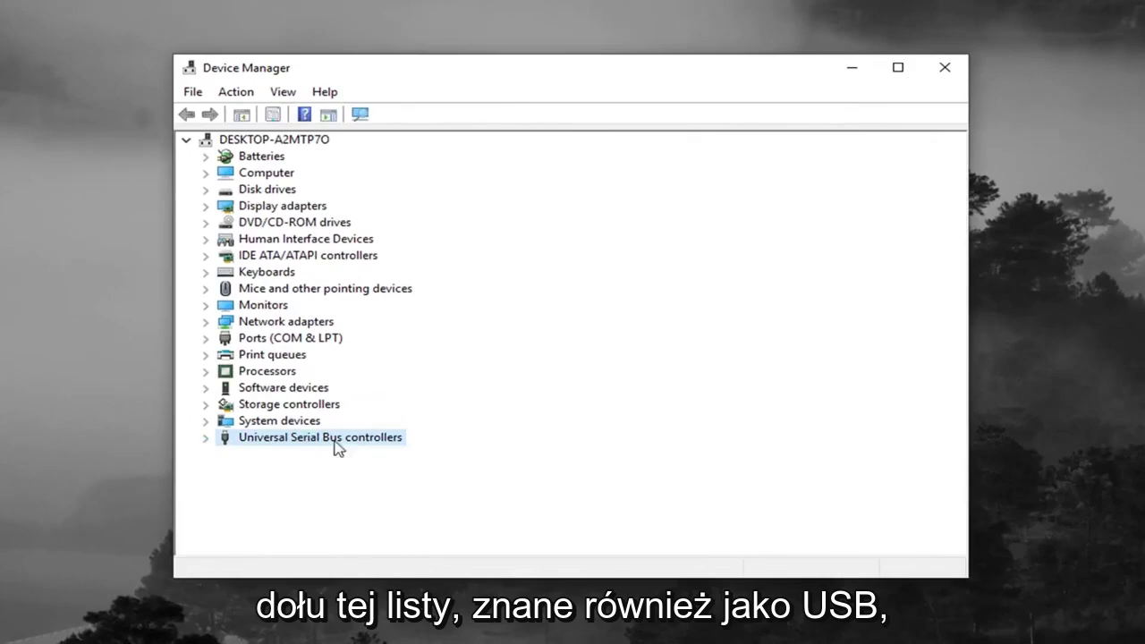
click(208, 440)
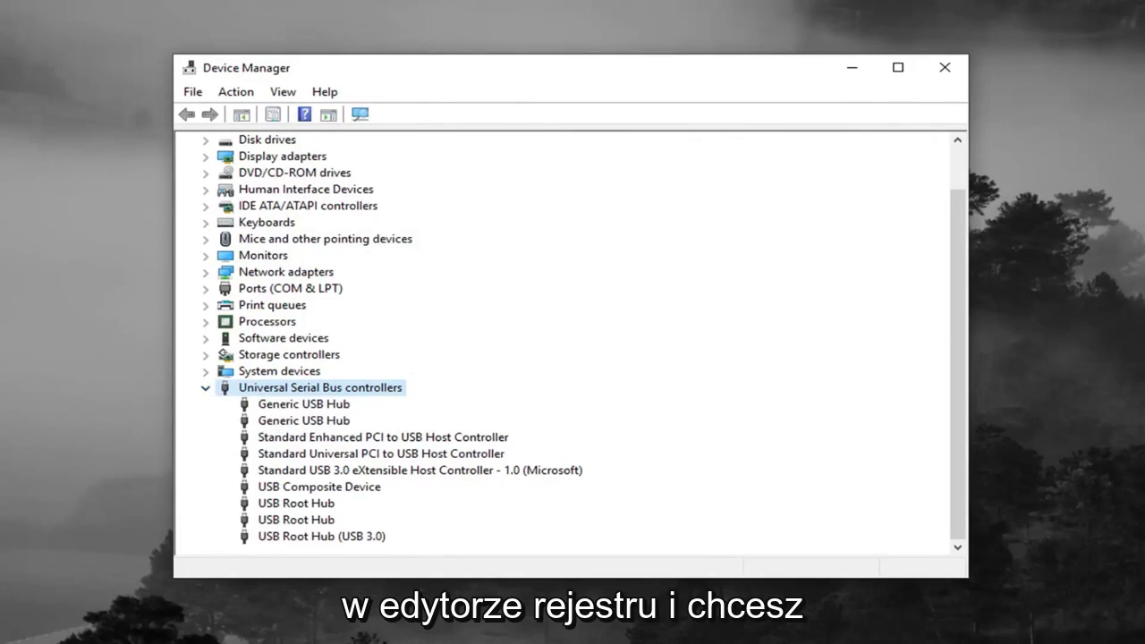
click(304, 420)
key(Down)
key(Down)
key(Down)
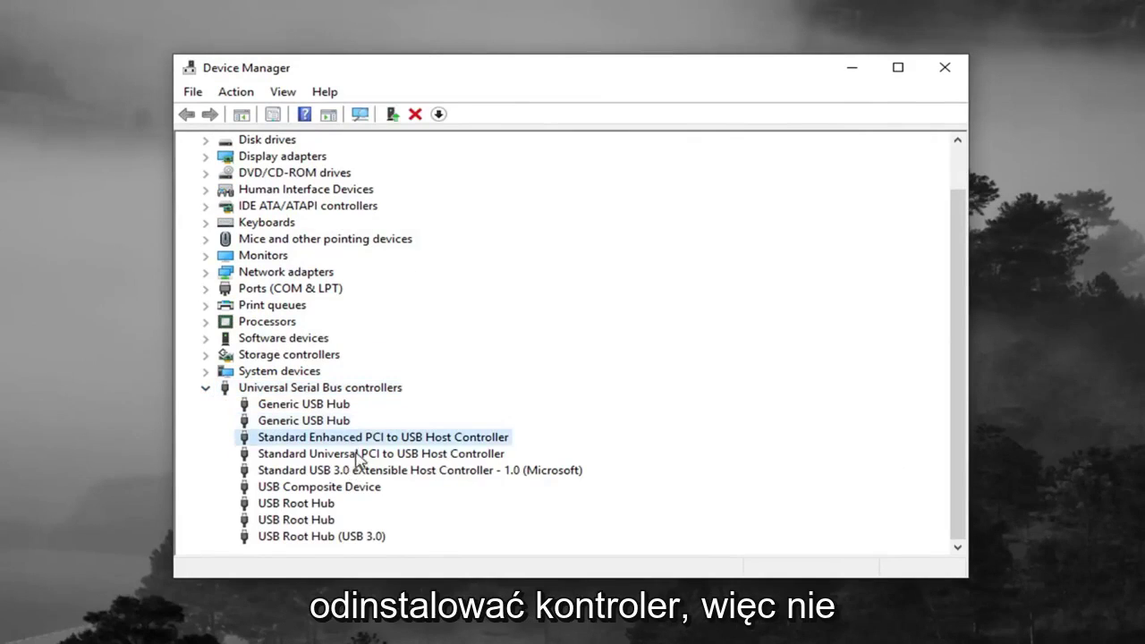
key(Down)
key(Down)
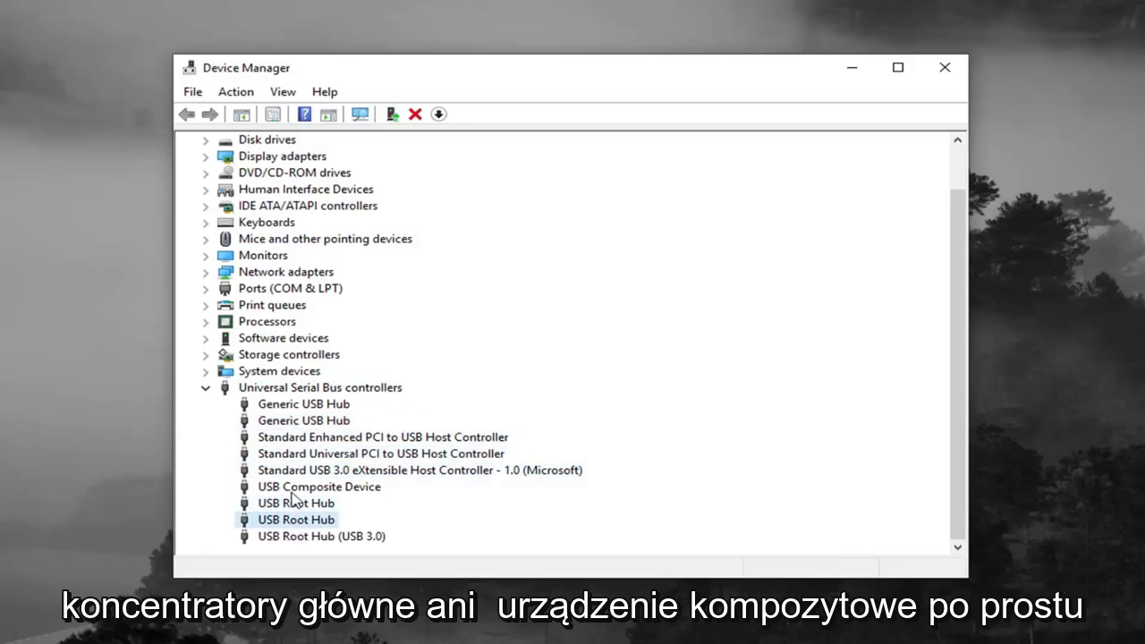
click(290, 489)
click(305, 421)
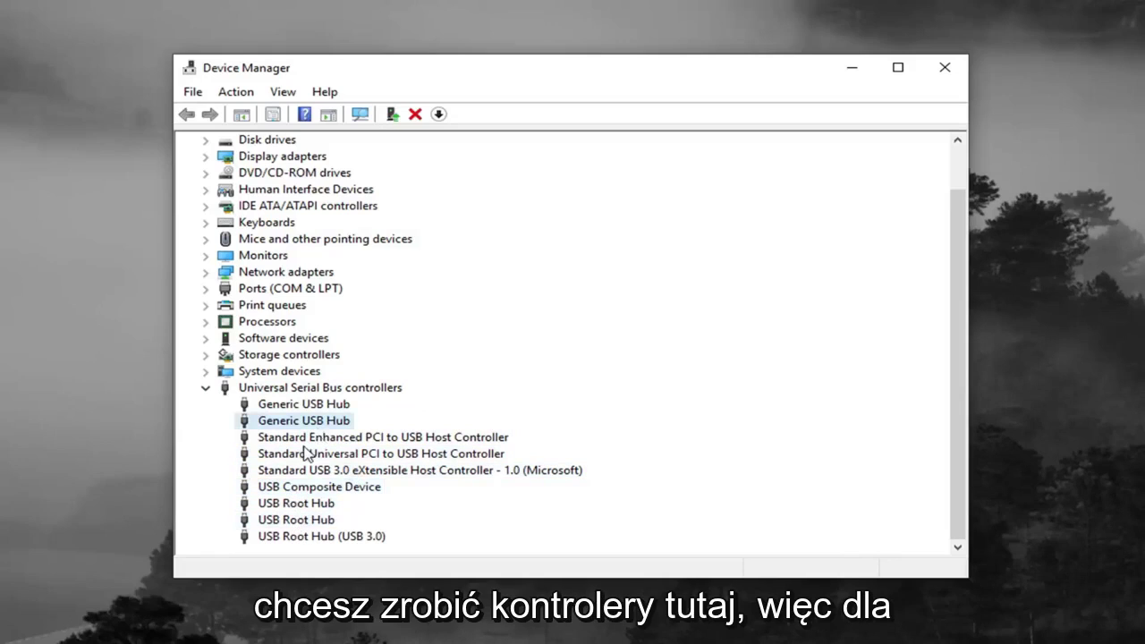
click(307, 454)
click(318, 438)
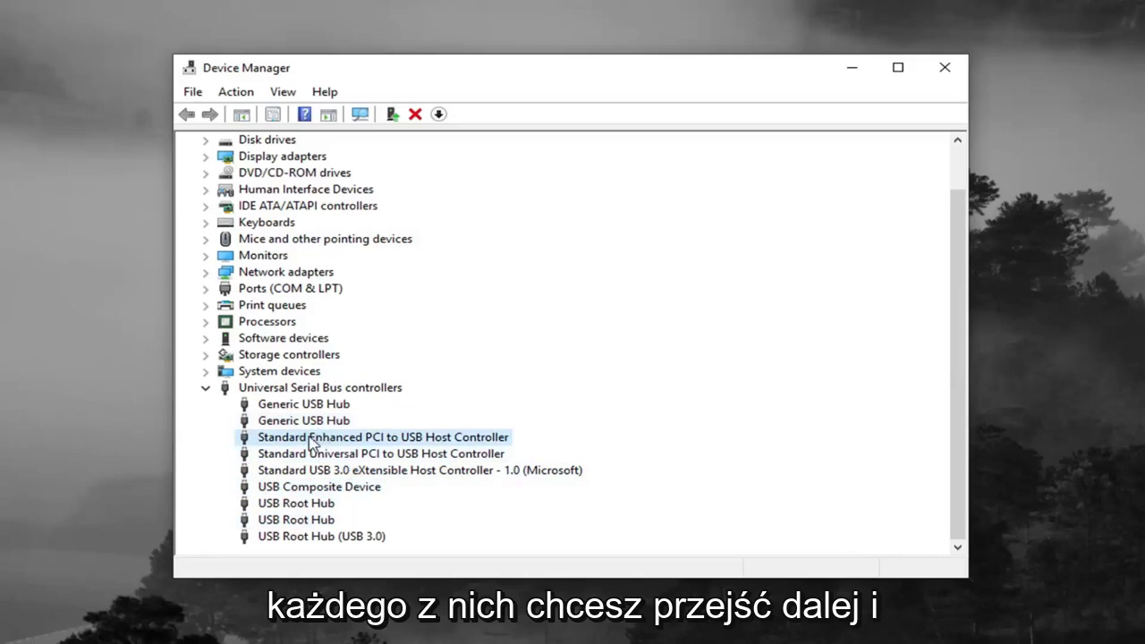
Uninstall the Standard Enhanced PCI, Standard Universal PCI and USB 3.0 eXtensible host controllers
right_click(307, 443)
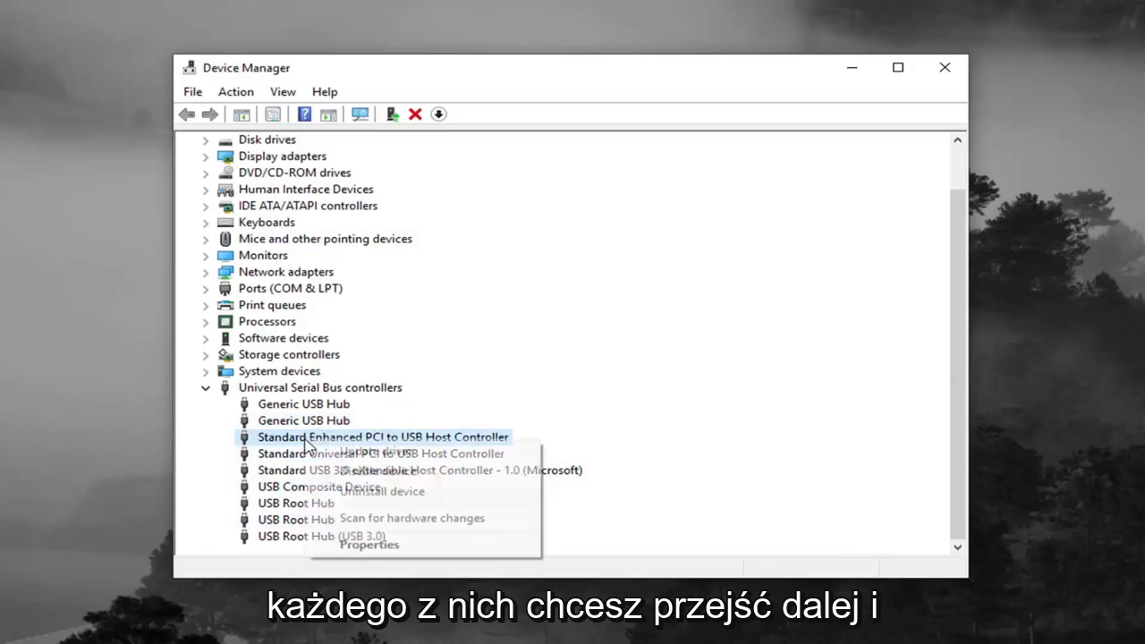
click(379, 492)
click(573, 446)
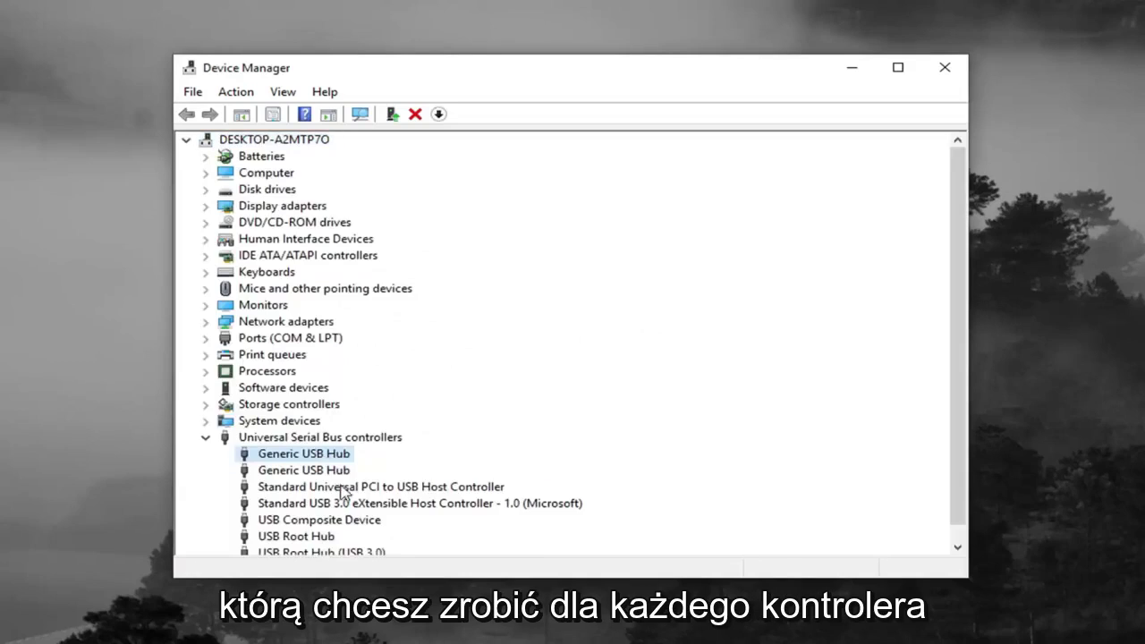
click(343, 489)
right_click(338, 472)
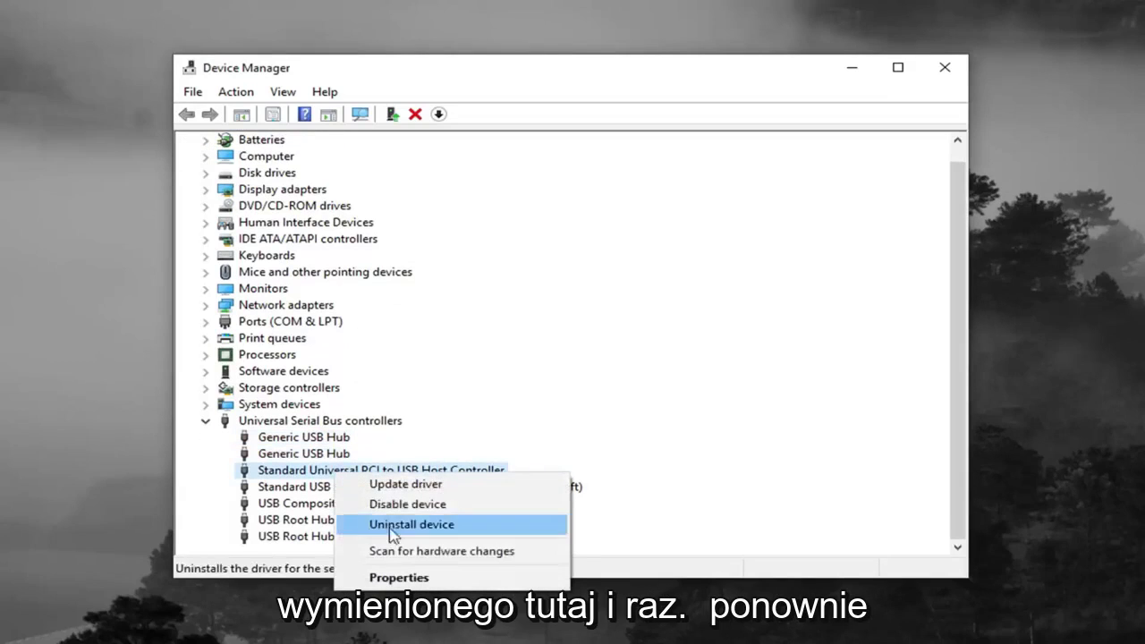
click(394, 526)
click(592, 450)
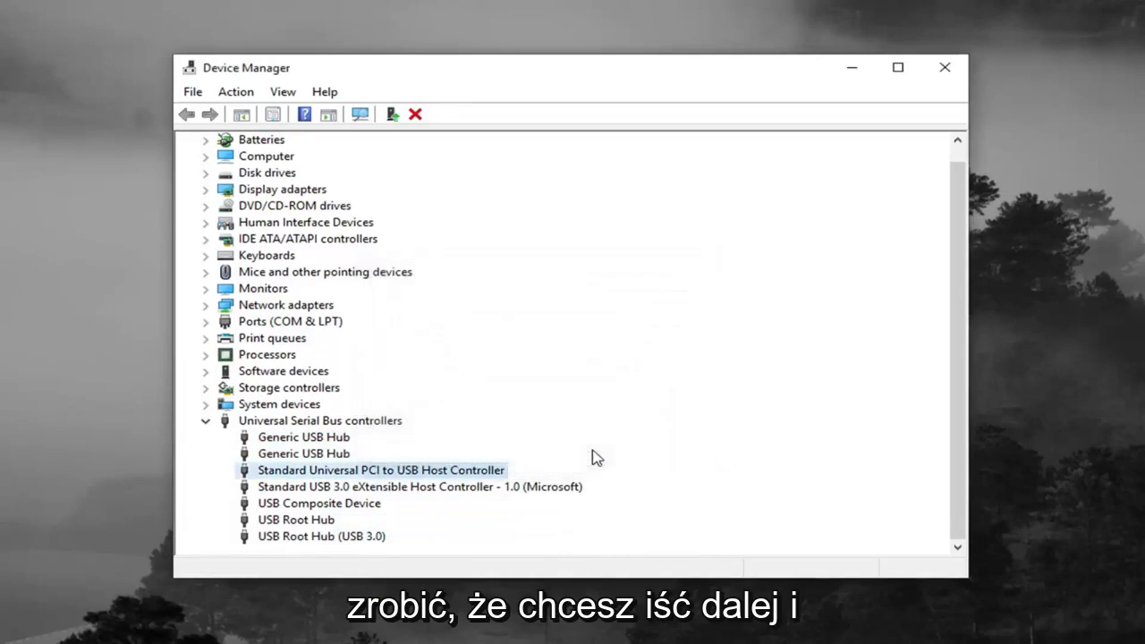
click(403, 489)
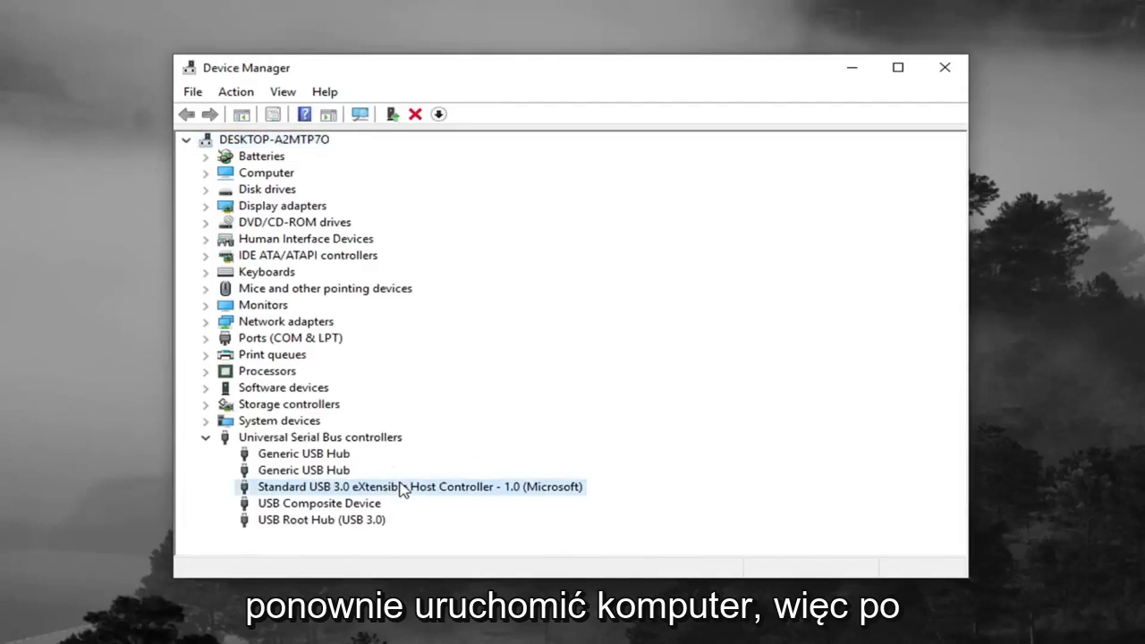
right_click(400, 488)
click(447, 537)
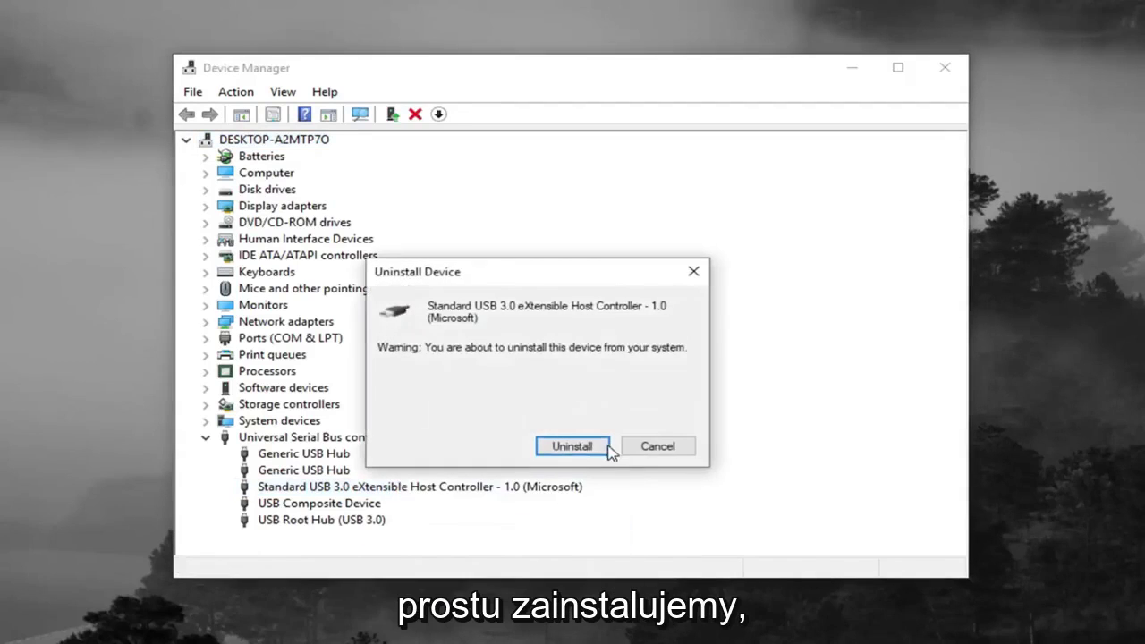
click(586, 450)
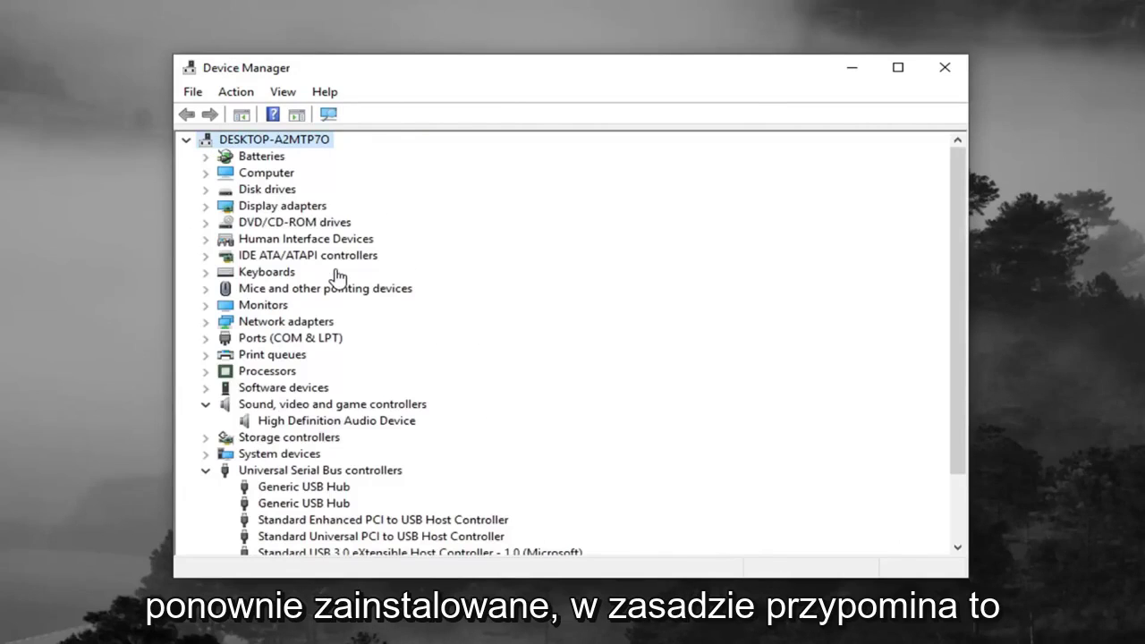
Scroll the refreshed tree and confirm the Enhanced PCI, Universal PCI and USB 3.0 controllers reappeared
click(329, 458)
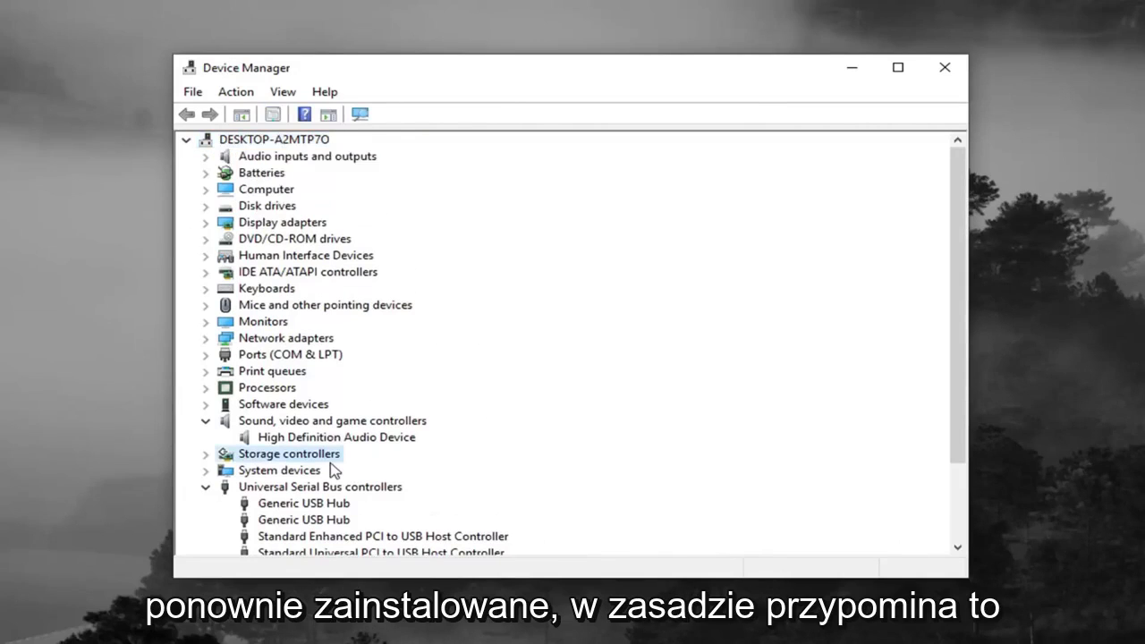
scroll(331, 470, down, 2)
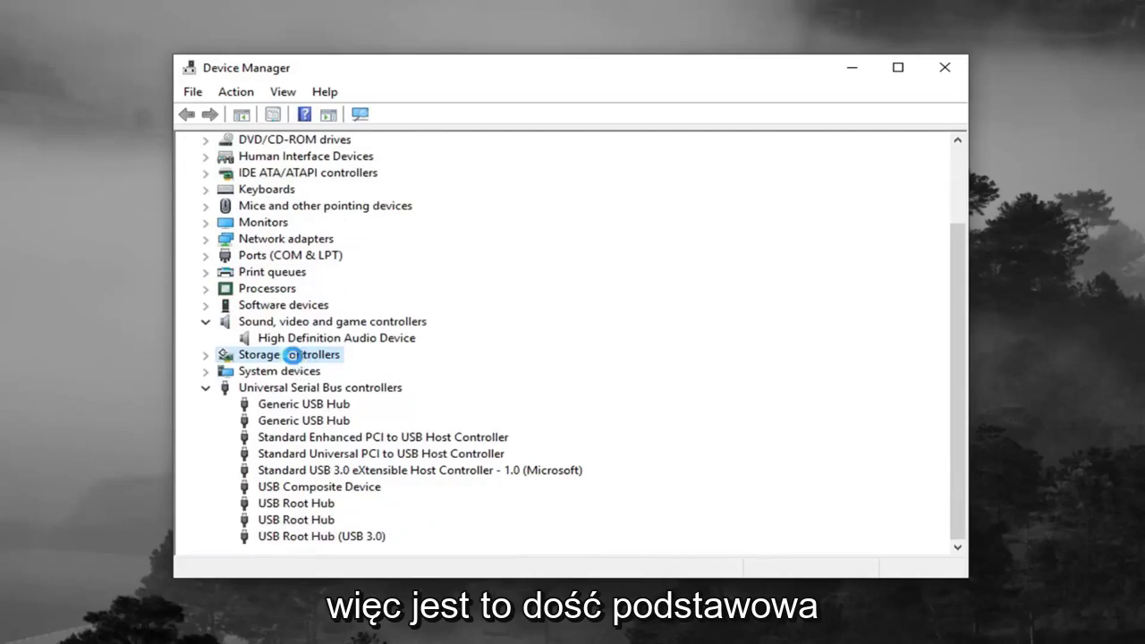
scroll(307, 479, down, 2)
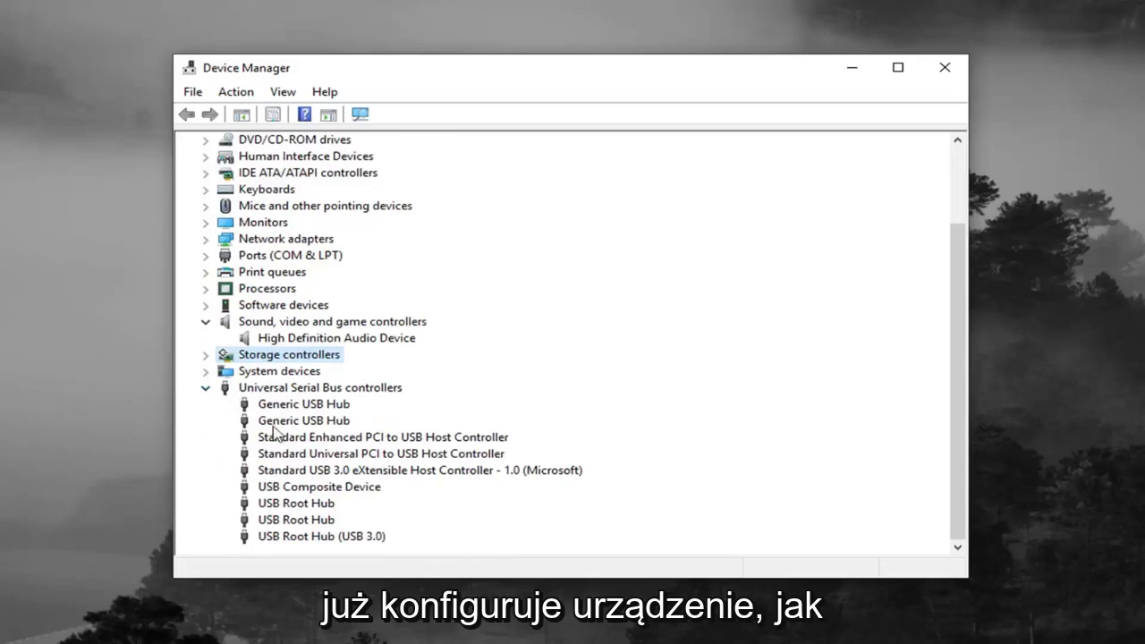
scroll(482, 510, down, 1)
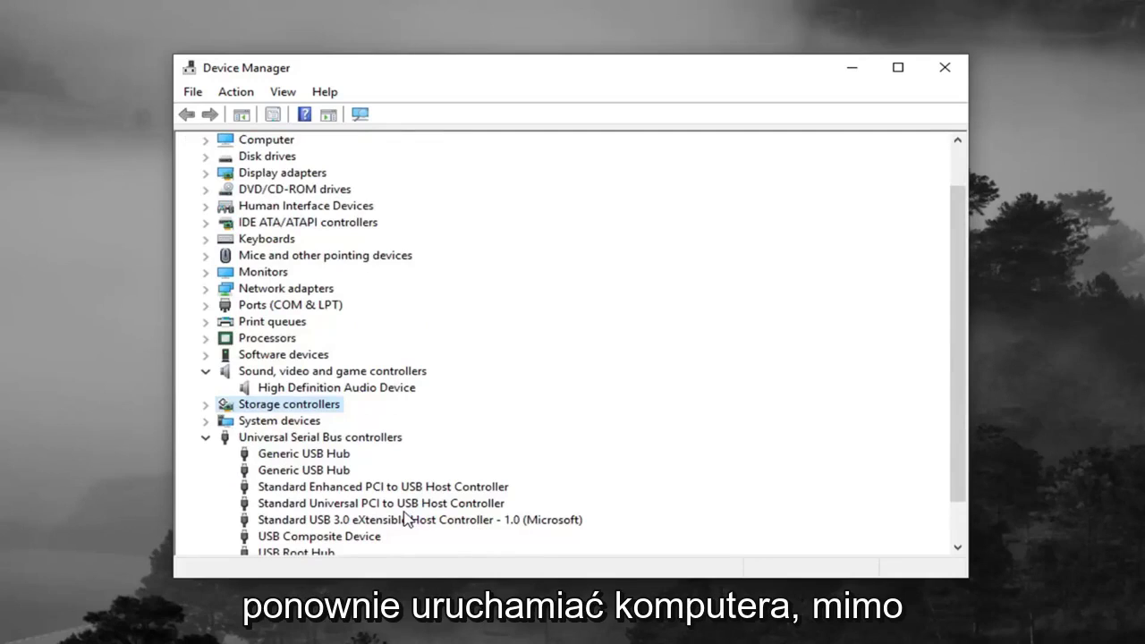
click(402, 487)
click(404, 504)
click(406, 521)
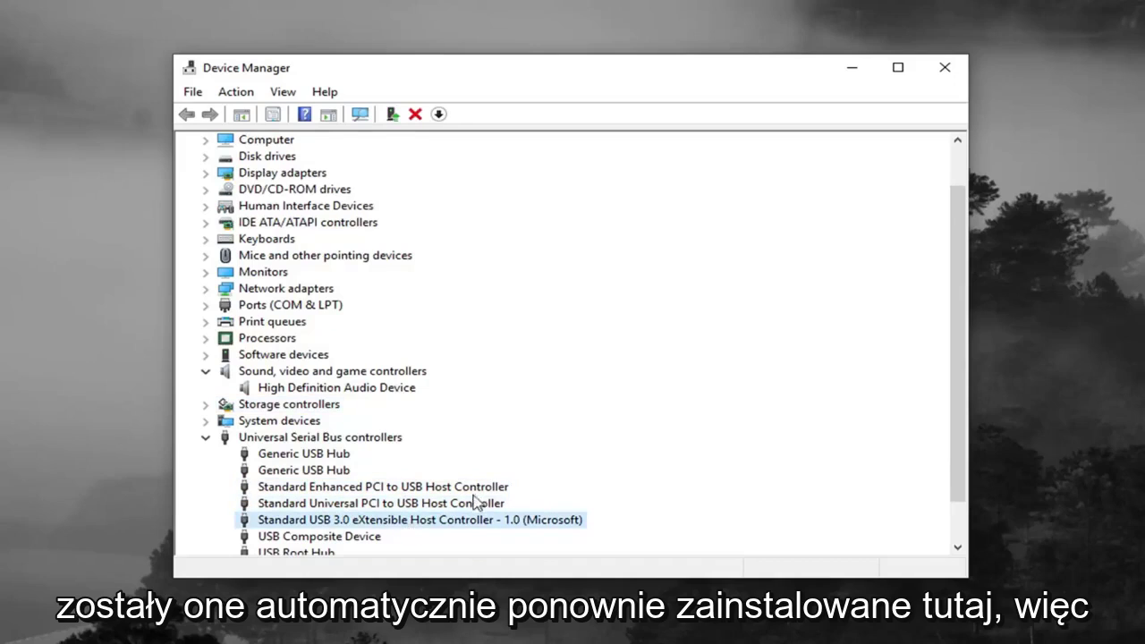